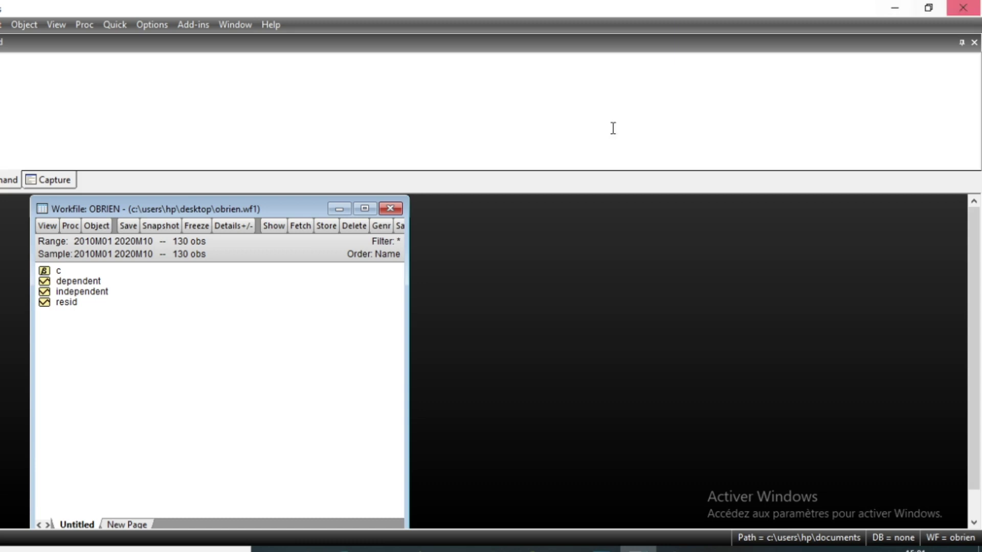
Plot the dependent series as a line graph with the default graph options, inspect its trend and close the series window.
double_click(72, 281)
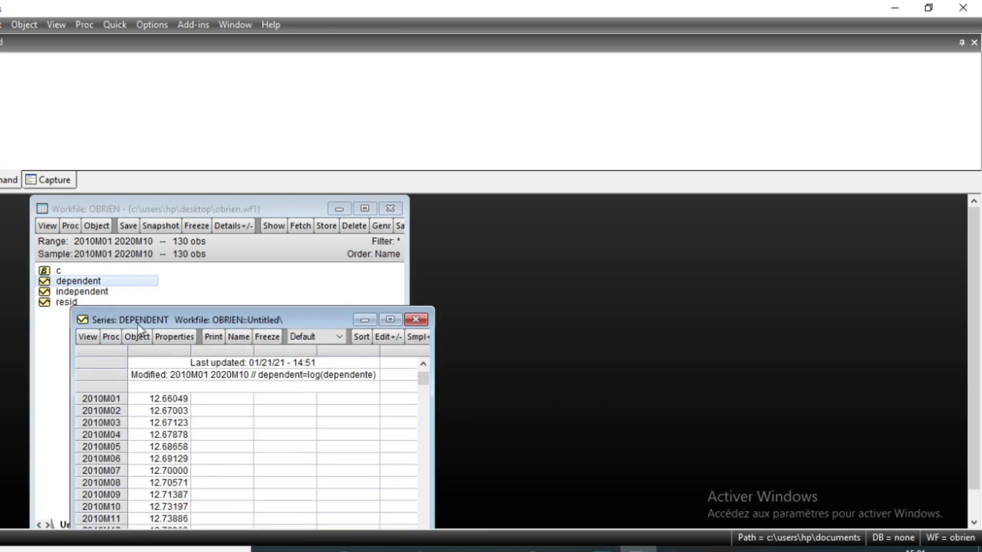
drag(137, 324, 156, 274)
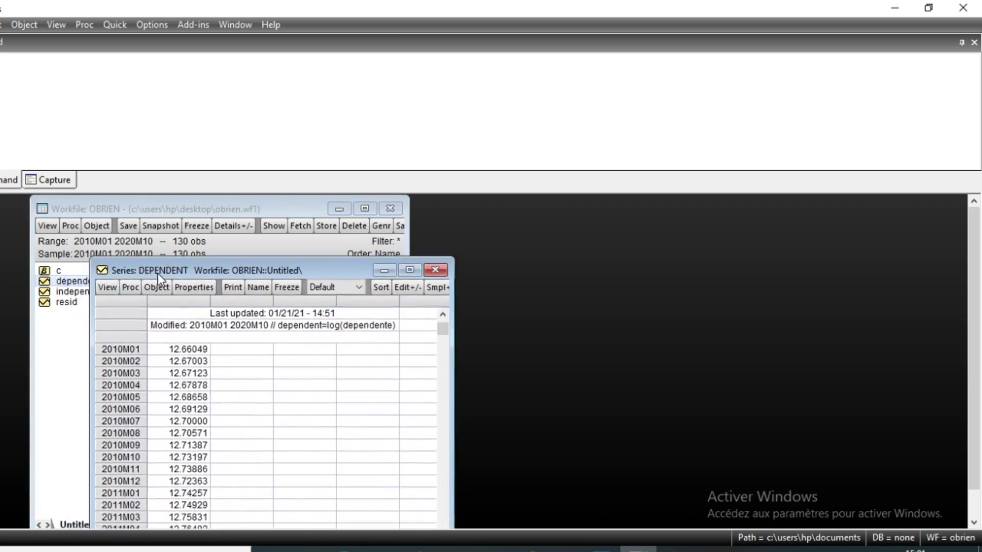
click(109, 290)
click(136, 321)
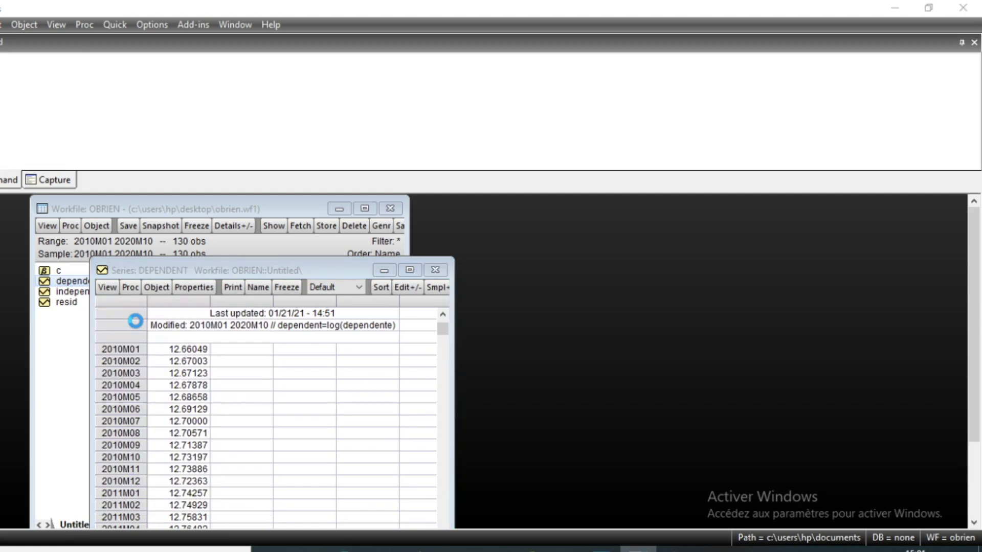
key(Return)
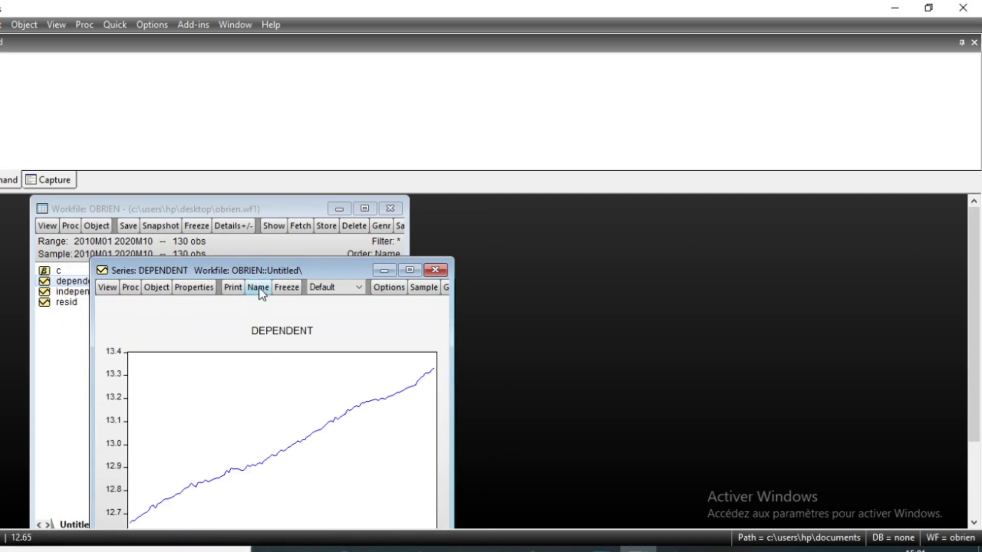
drag(258, 275, 247, 237)
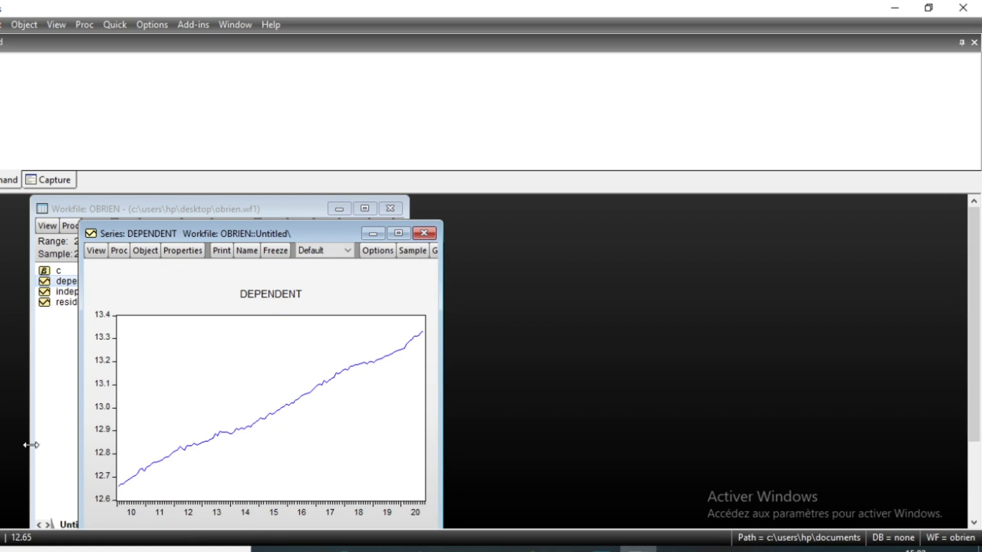
drag(305, 232, 354, 229)
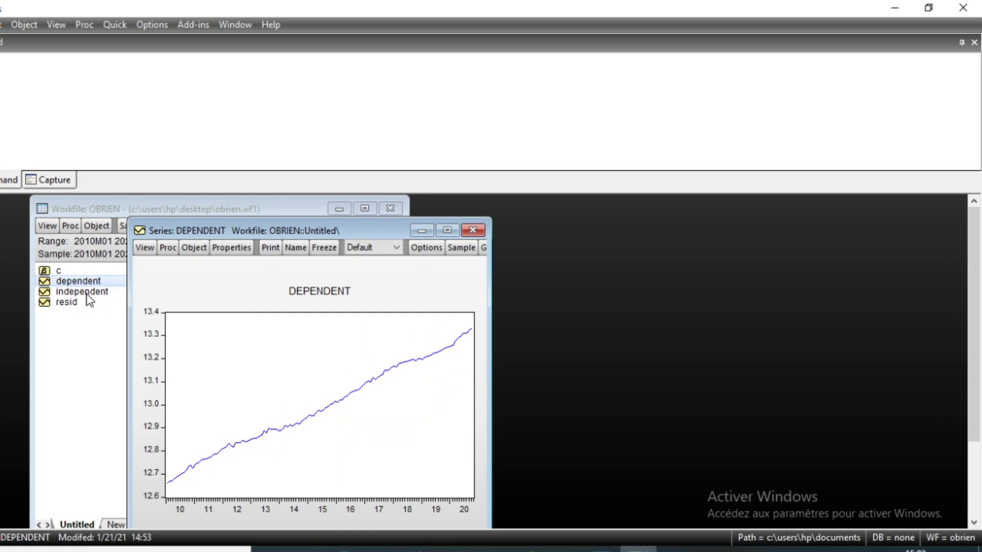
click(97, 282)
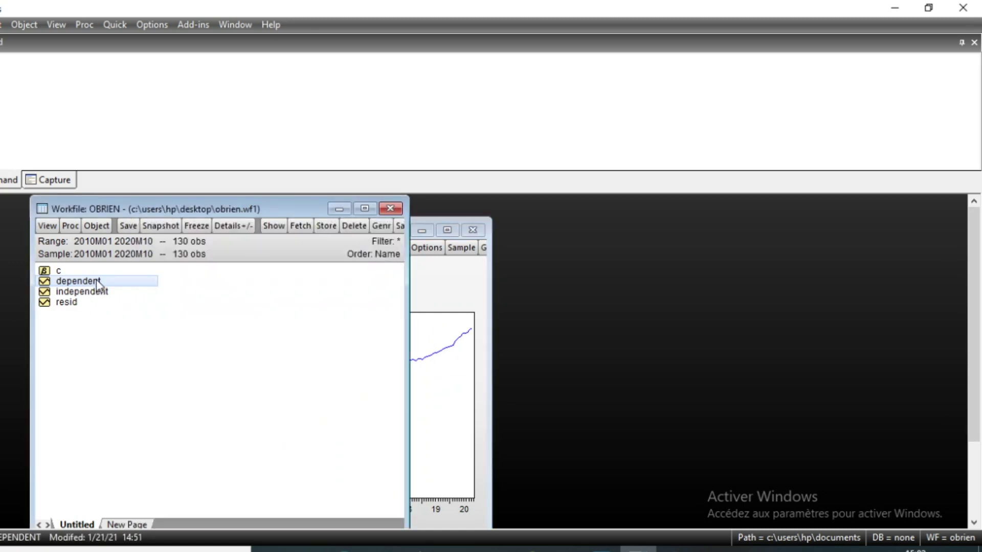
click(444, 224)
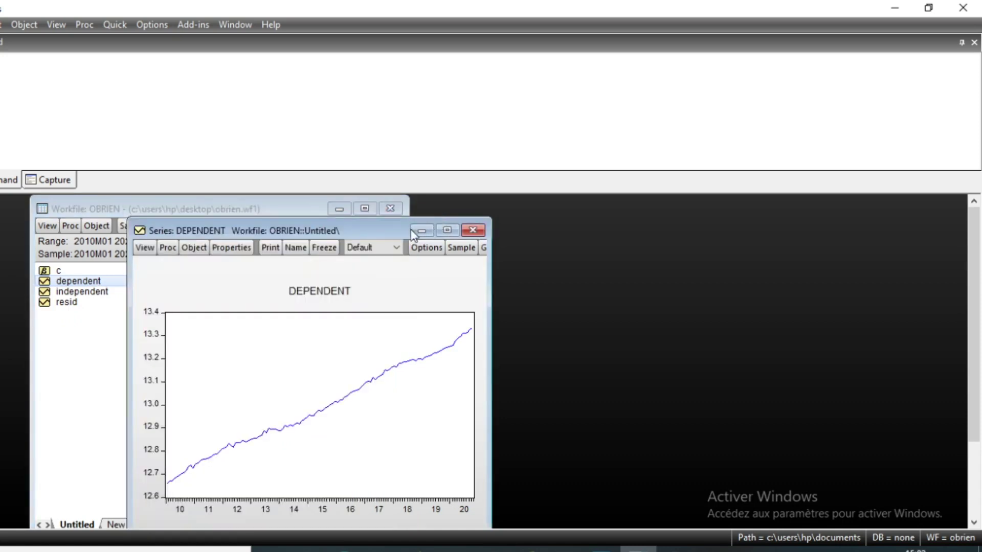
click(473, 231)
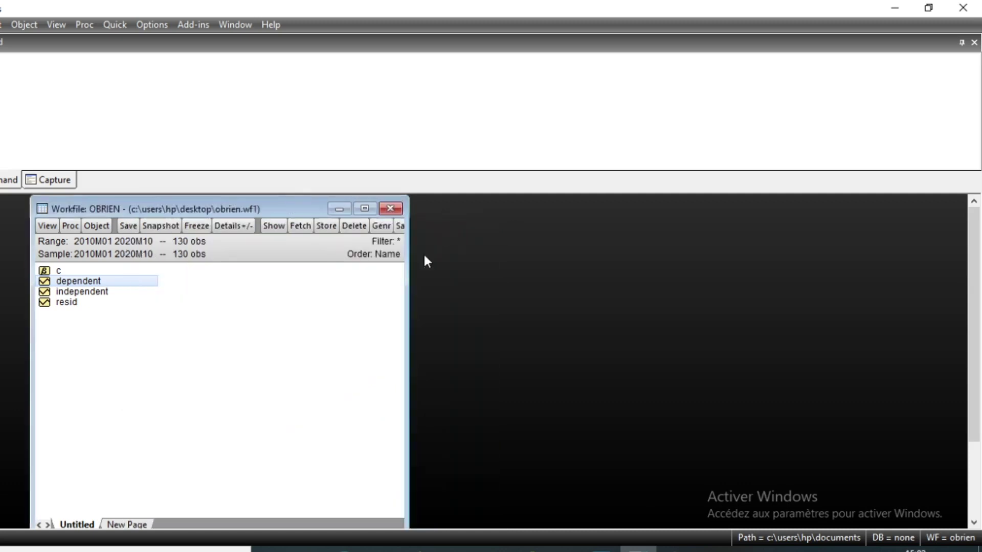
Estimate a least squares equation specified as "dependent c independent" over the sample 2010M01 2020M10 and bring its full output into view.
click(118, 24)
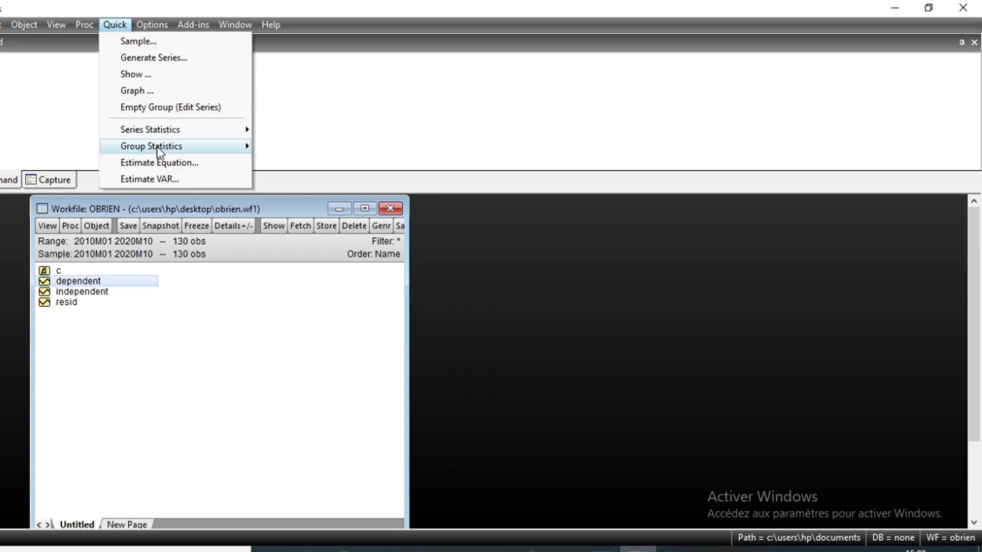
click(159, 163)
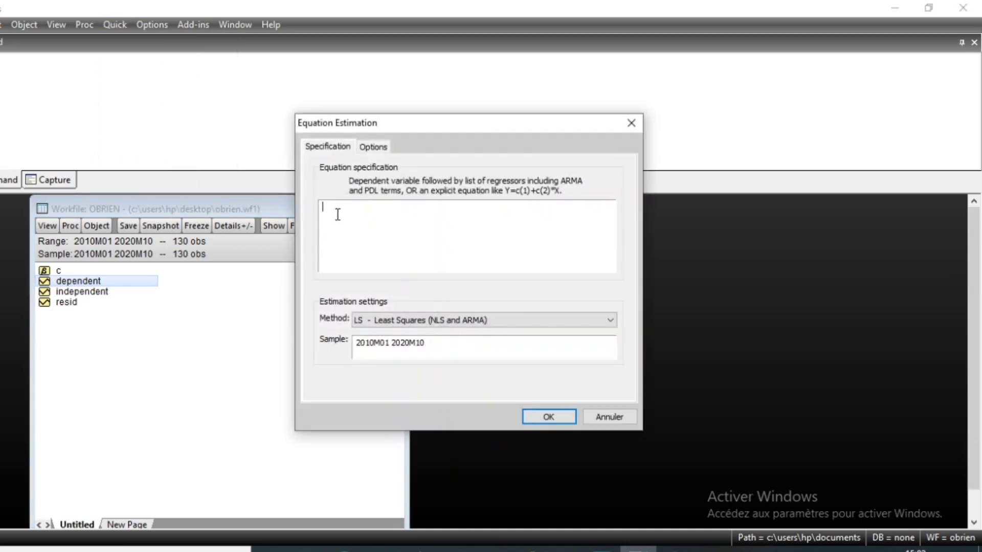
text(de)
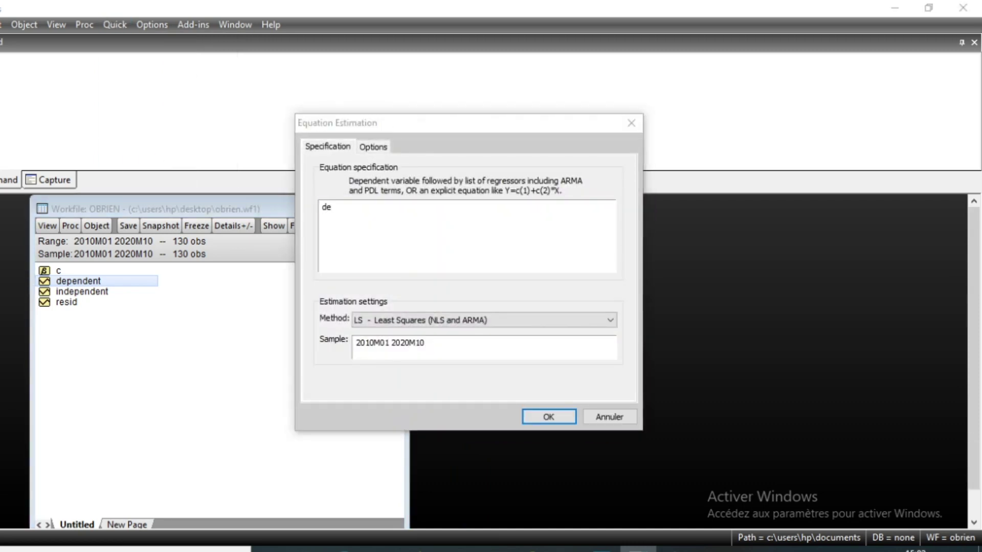
text(pendent c ind)
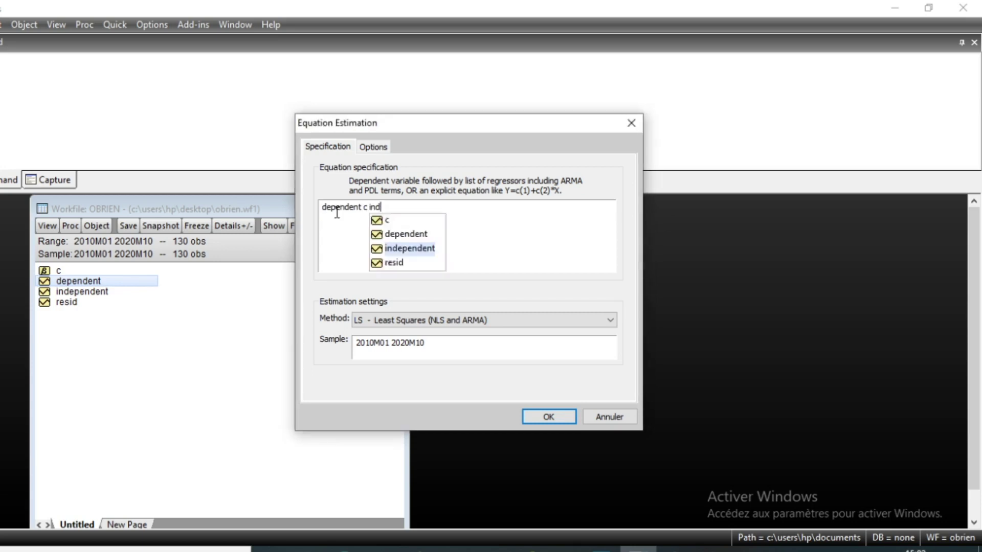
click(427, 251)
key(Return)
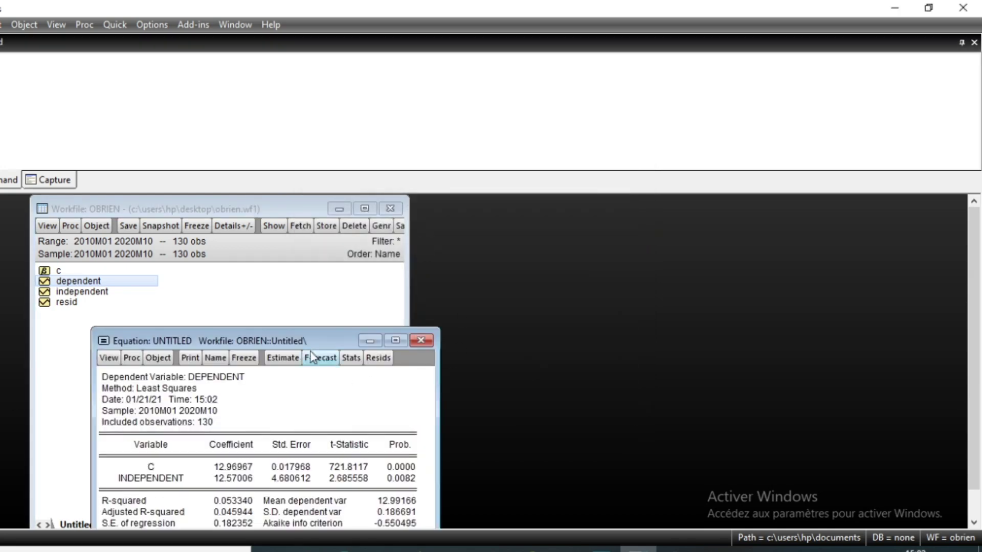
drag(300, 344, 330, 203)
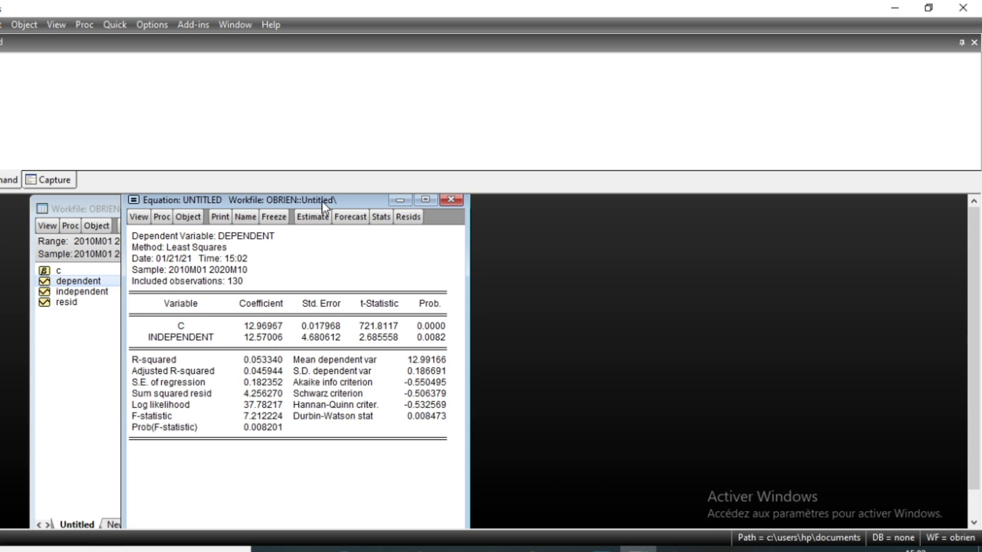
drag(321, 201, 306, 212)
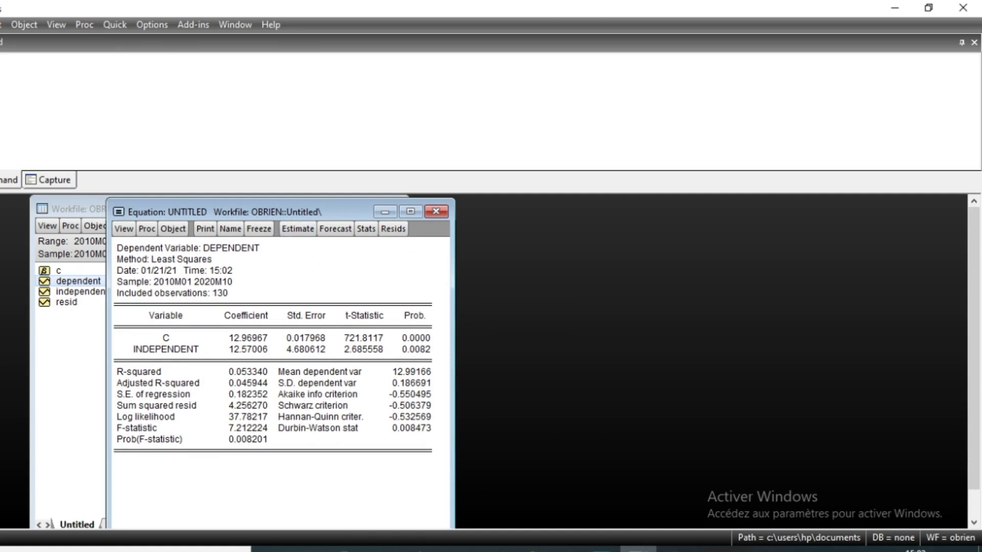
Reopen the dependent series graph to review its trend, and close it again.
double_click(90, 277)
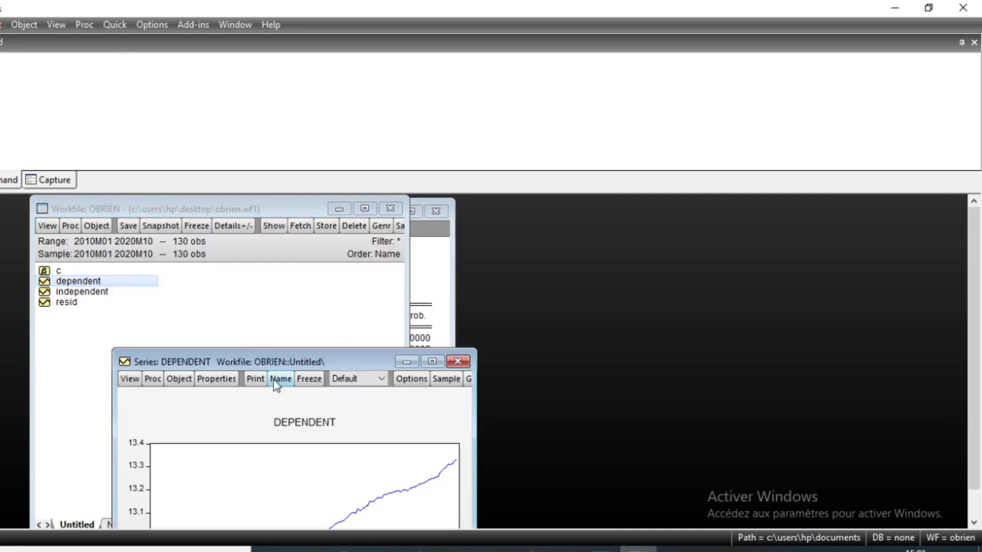
drag(274, 361, 268, 239)
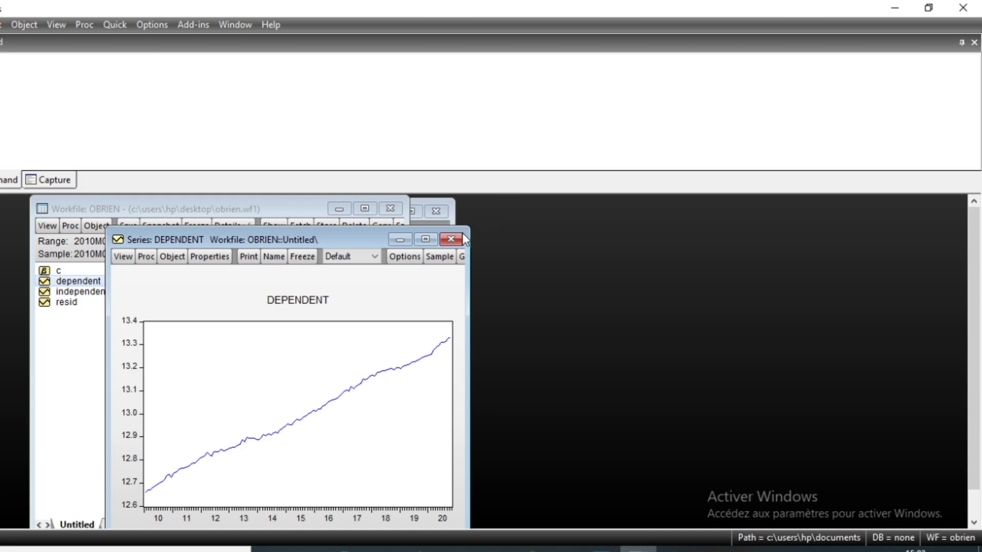
click(450, 241)
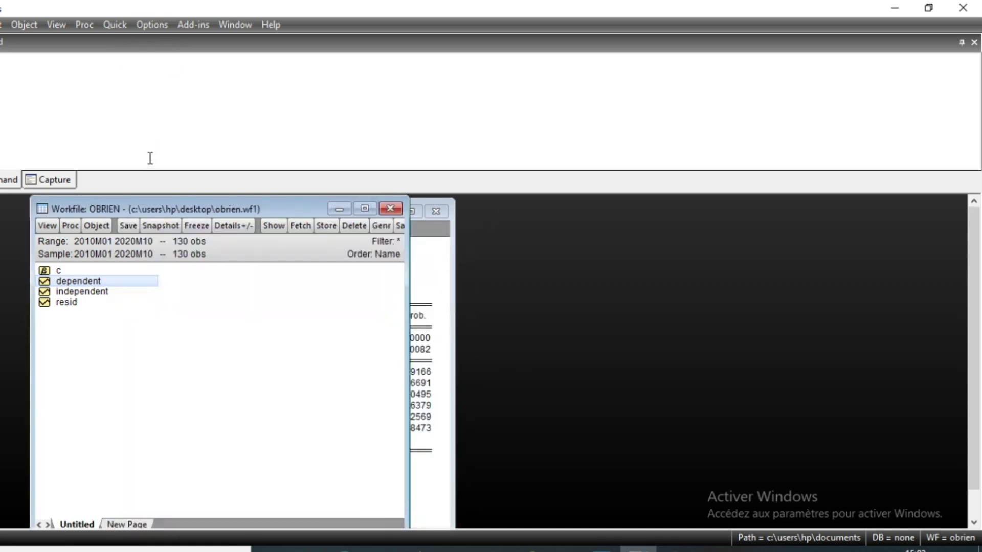
click(126, 25)
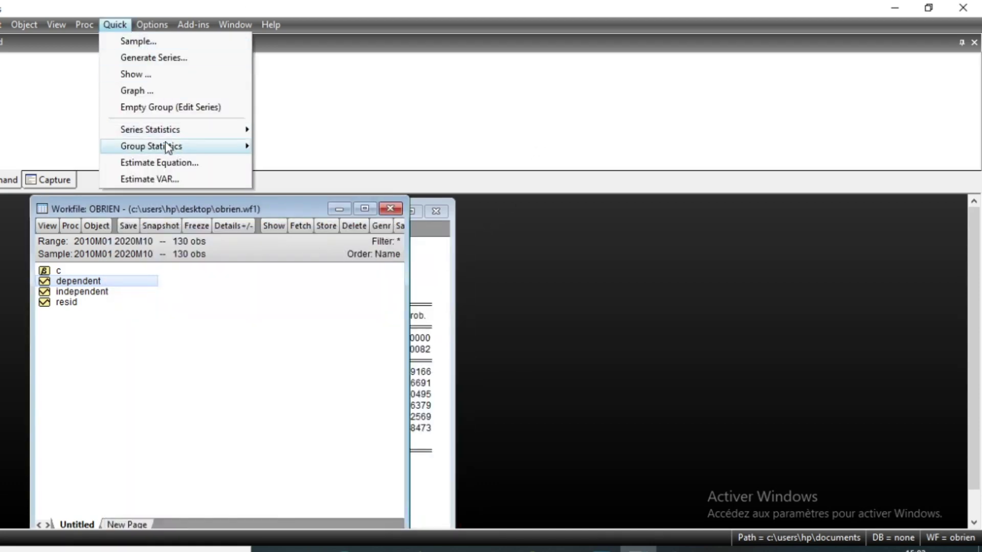
click(159, 160)
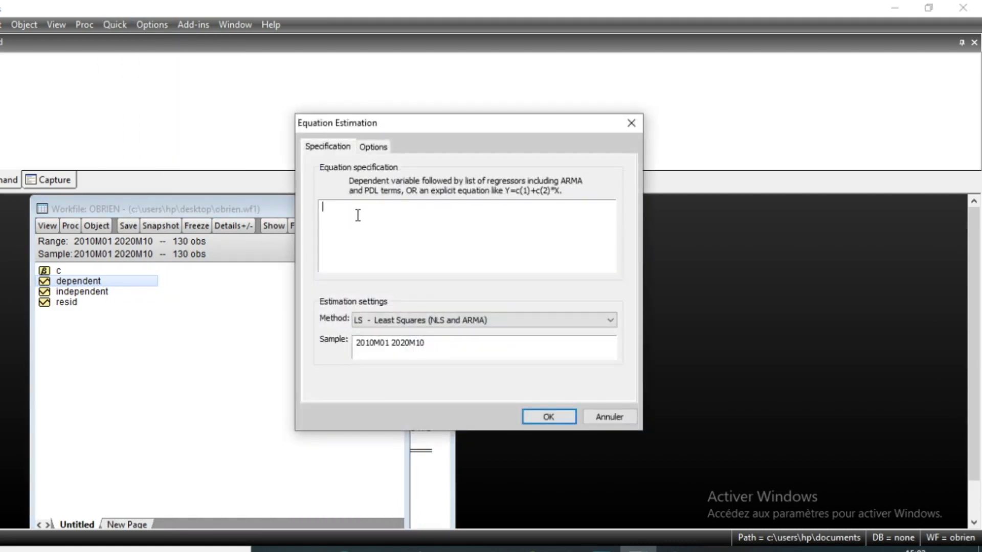
text(de)
key(Return)
text(c @trend)
text(int)
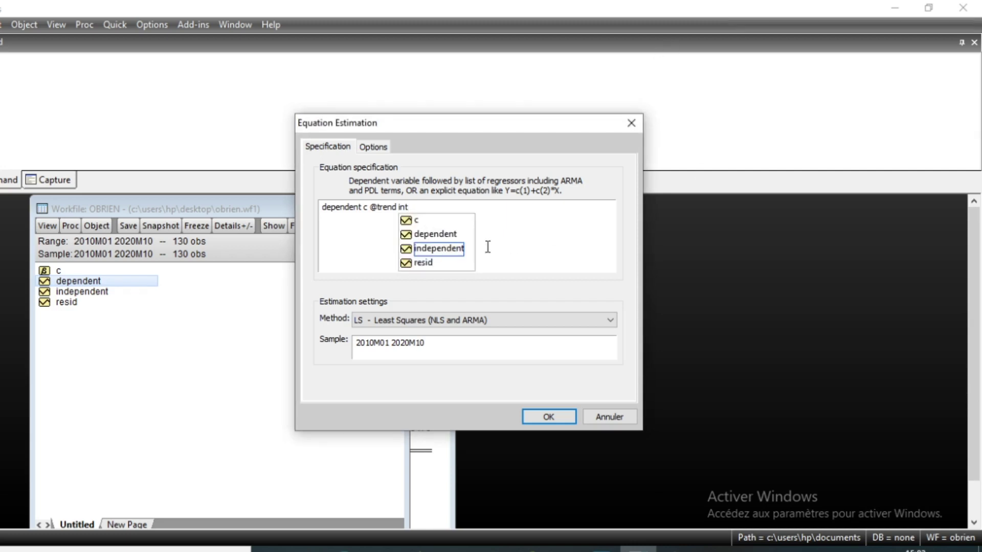
click(436, 249)
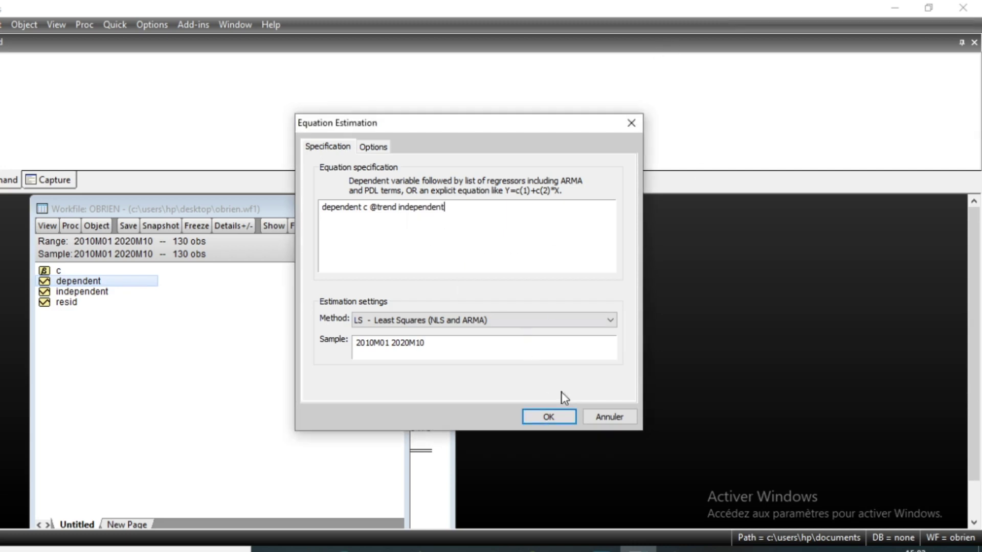
click(547, 416)
Delete the untitled equation without the trend term, and widen the trend equation's window to inspect its R-squared.
click(436, 211)
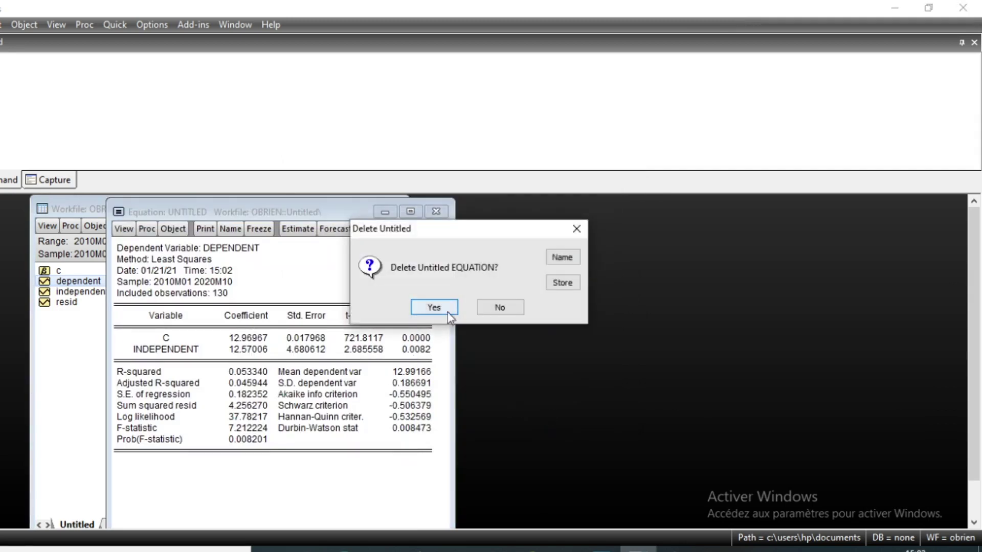
click(434, 305)
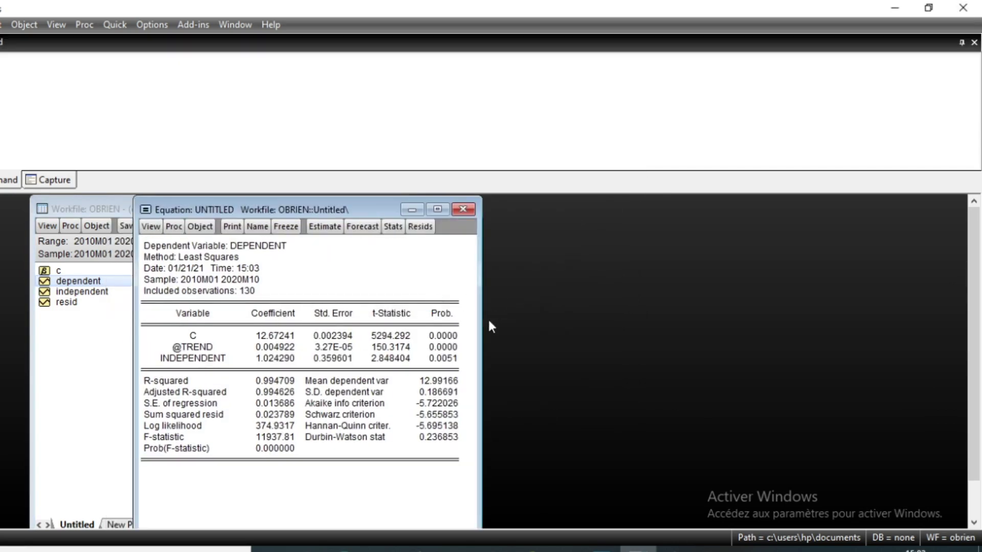
drag(479, 323, 569, 308)
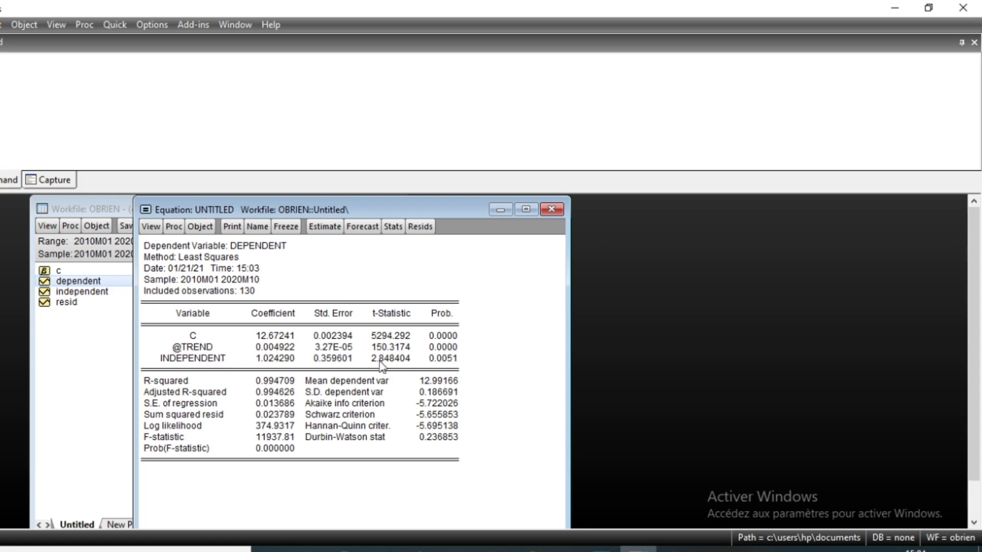
click(262, 384)
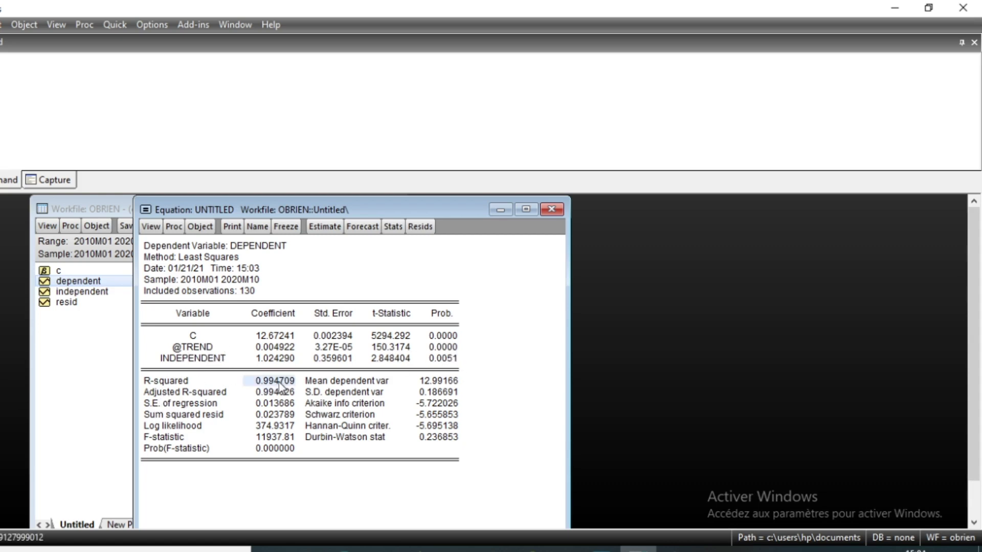